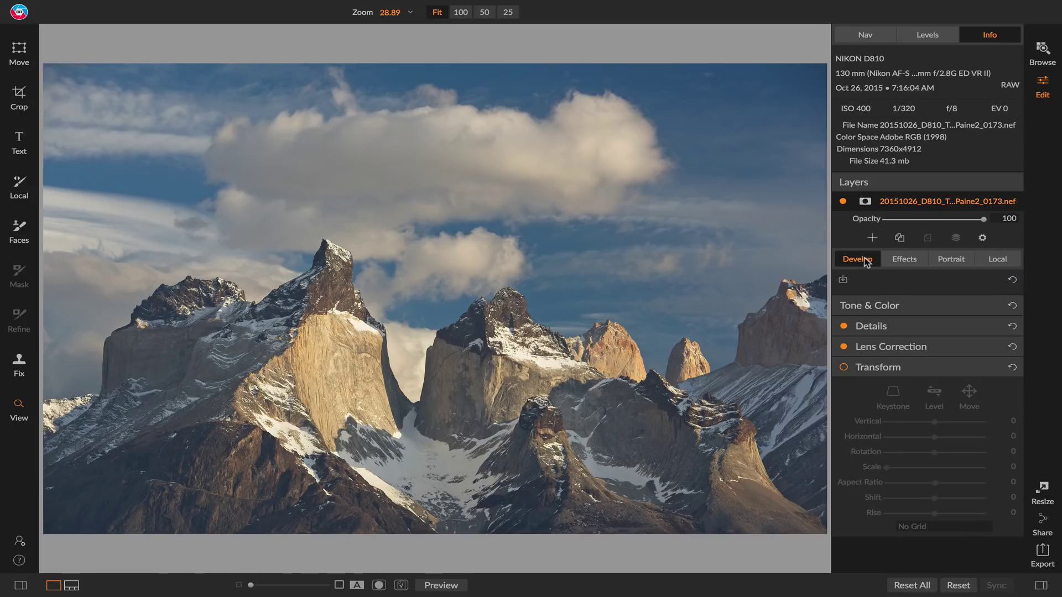
Step: Adjust the raw photo's tone and color: Blacks to -60, Shadows to 5 and Temperature to 5925
{"action": "left_click", "coordinate": [900, 301]}
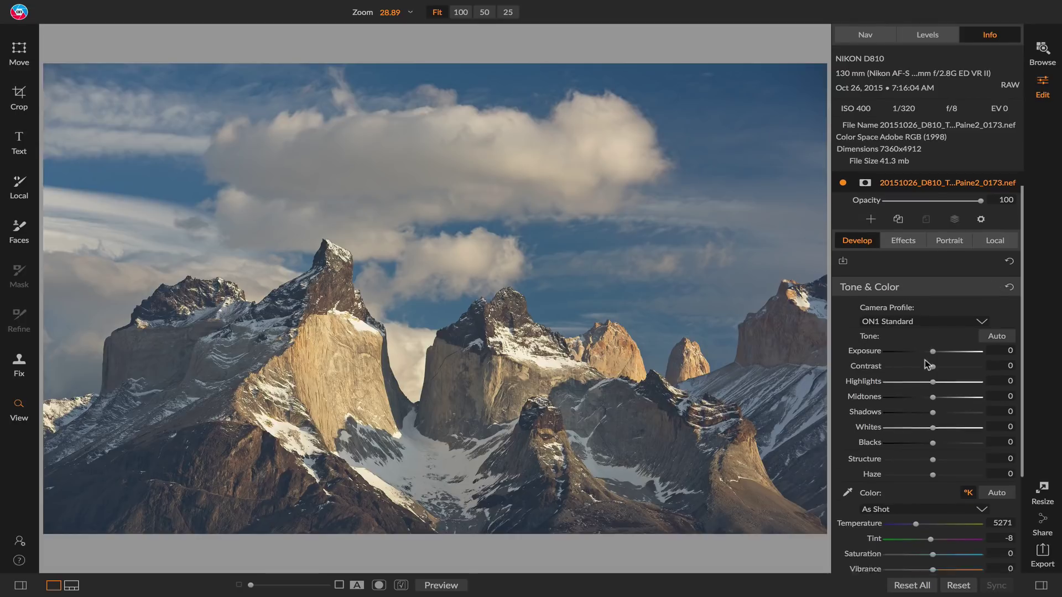
{"action": "scroll", "coordinate": [928, 365], "scroll_direction": "down", "scroll_amount": 2}
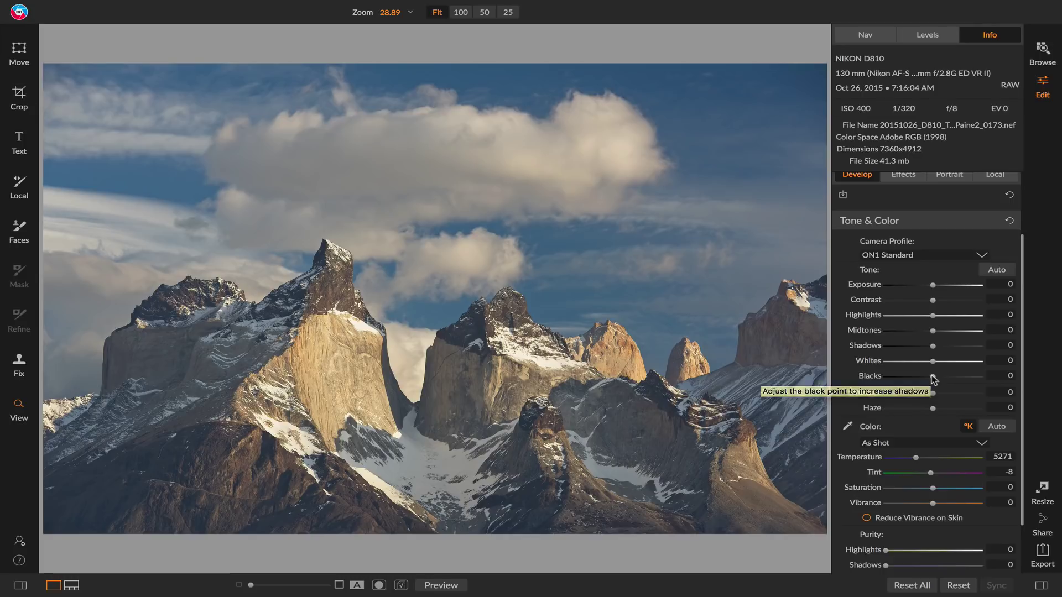
{"action": "left_click_drag", "start_coordinate": [932, 378], "coordinate": [905, 381]}
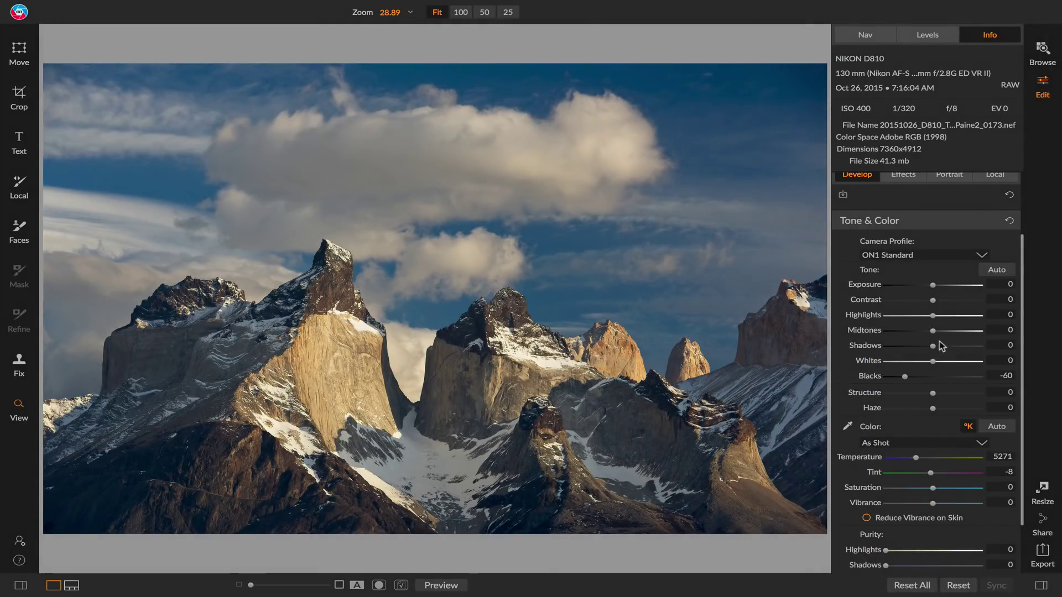
{"action": "left_click_drag", "start_coordinate": [932, 346], "coordinate": [934, 346]}
{"action": "left_click_drag", "start_coordinate": [917, 458], "coordinate": [921, 458]}
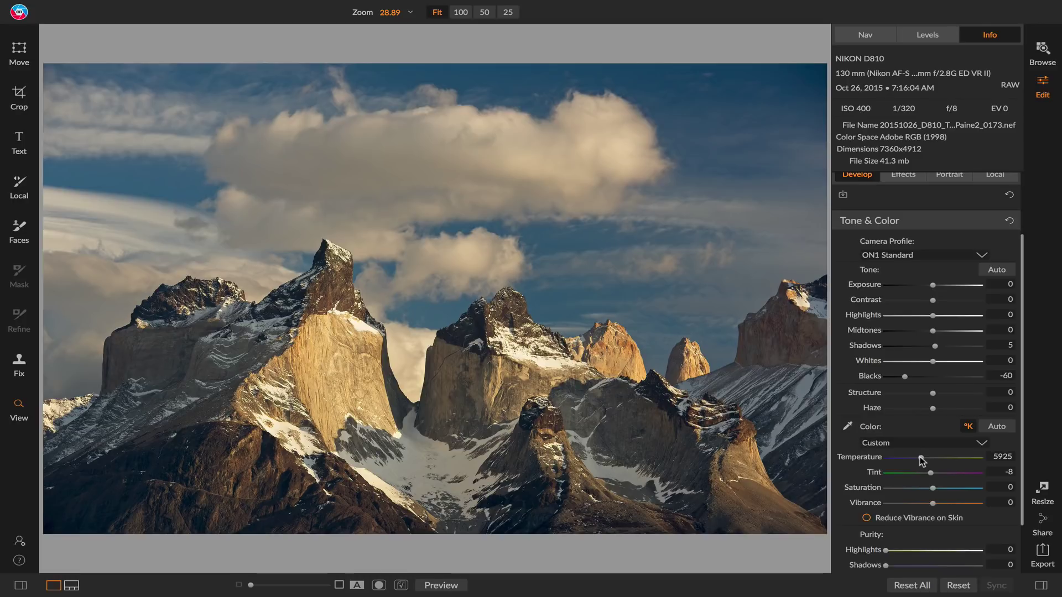
Step: Apply the Low preset for sharpening and noise reduction in the photo's Details settings
{"action": "scroll", "coordinate": [921, 461], "scroll_direction": "down", "scroll_amount": 3}
{"action": "left_click", "coordinate": [912, 524]}
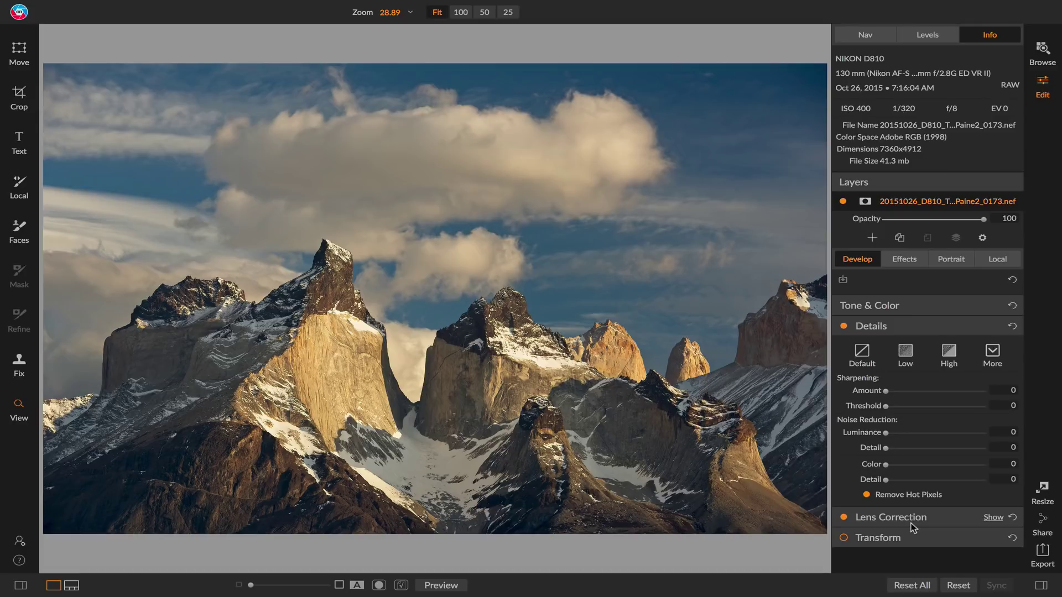
{"action": "left_click", "coordinate": [905, 354]}
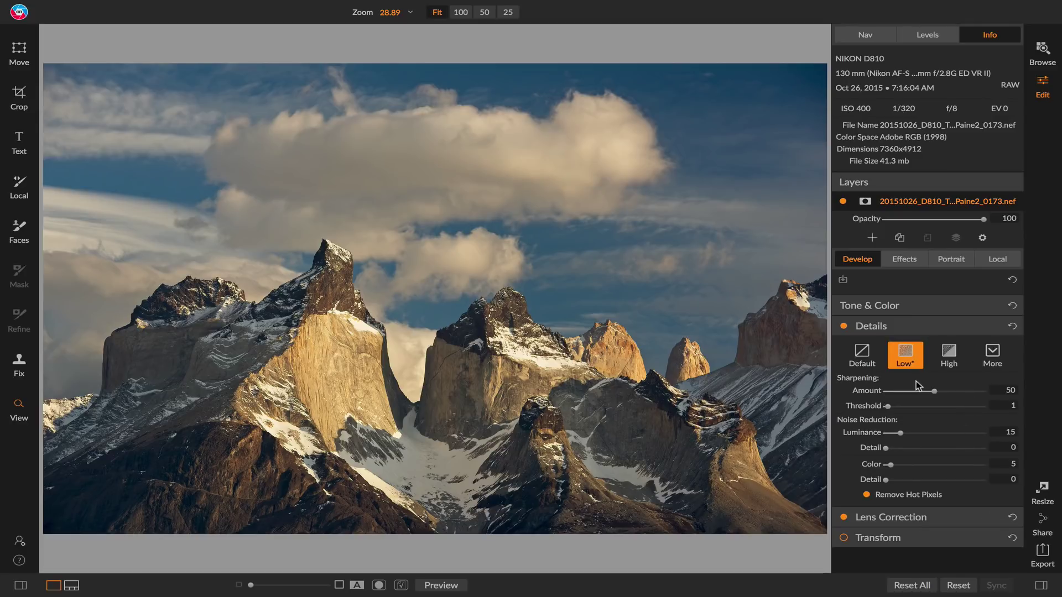
{"action": "left_click", "coordinate": [917, 328]}
Step: Compare the photo with lens correction off and on, and review the Transform controls
{"action": "left_click", "coordinate": [909, 347]}
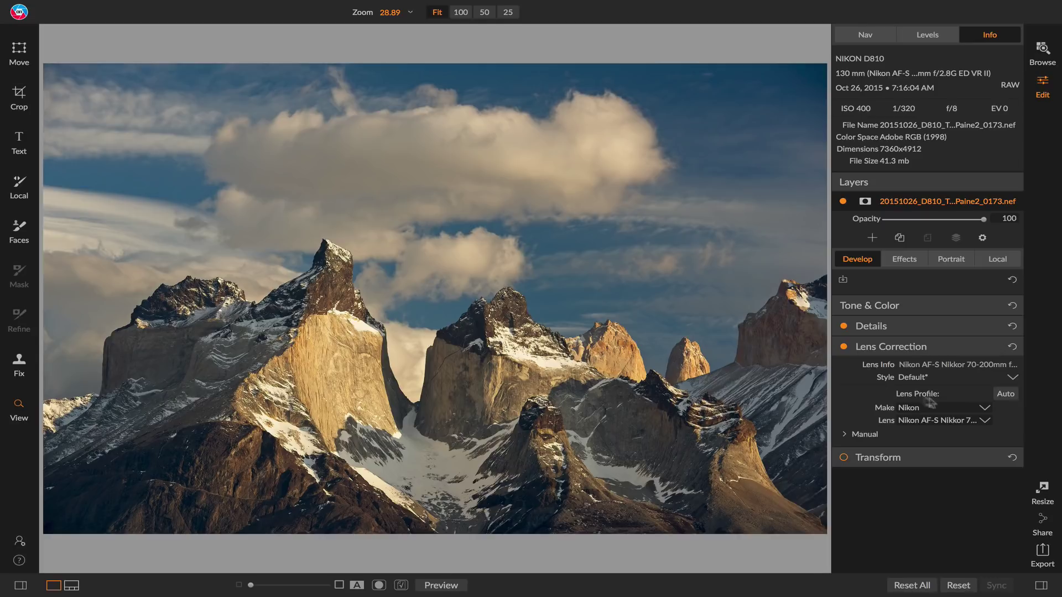
{"action": "left_click", "coordinate": [844, 347]}
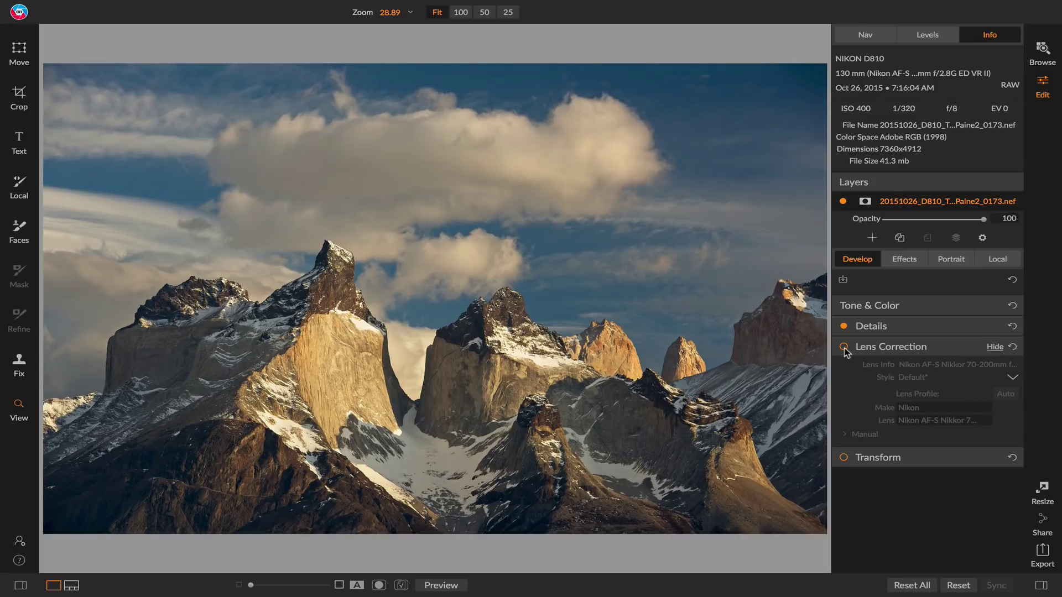
{"action": "left_click", "coordinate": [843, 347]}
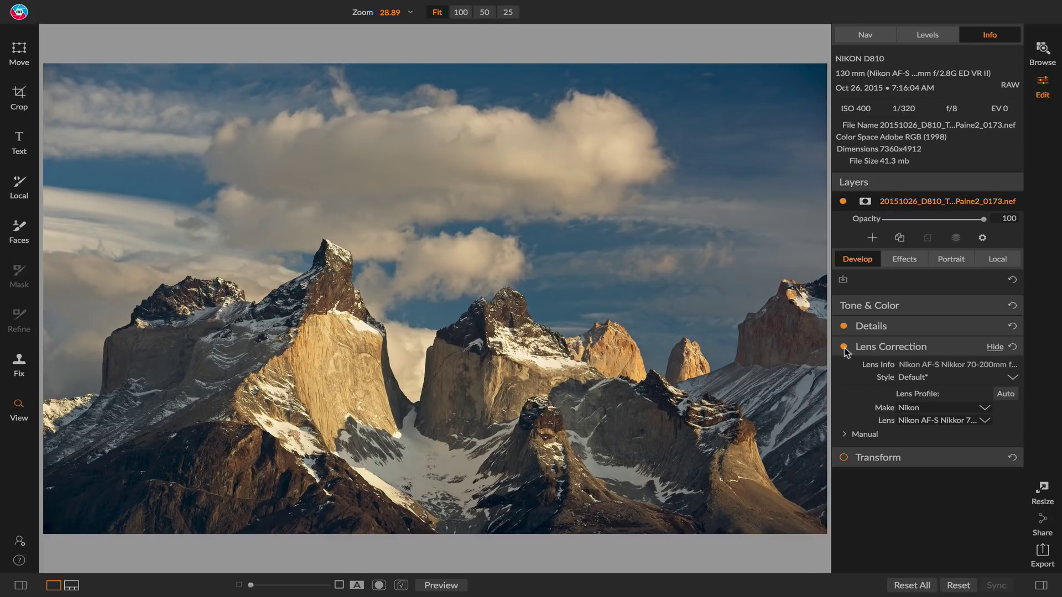
{"action": "left_click", "coordinate": [883, 458]}
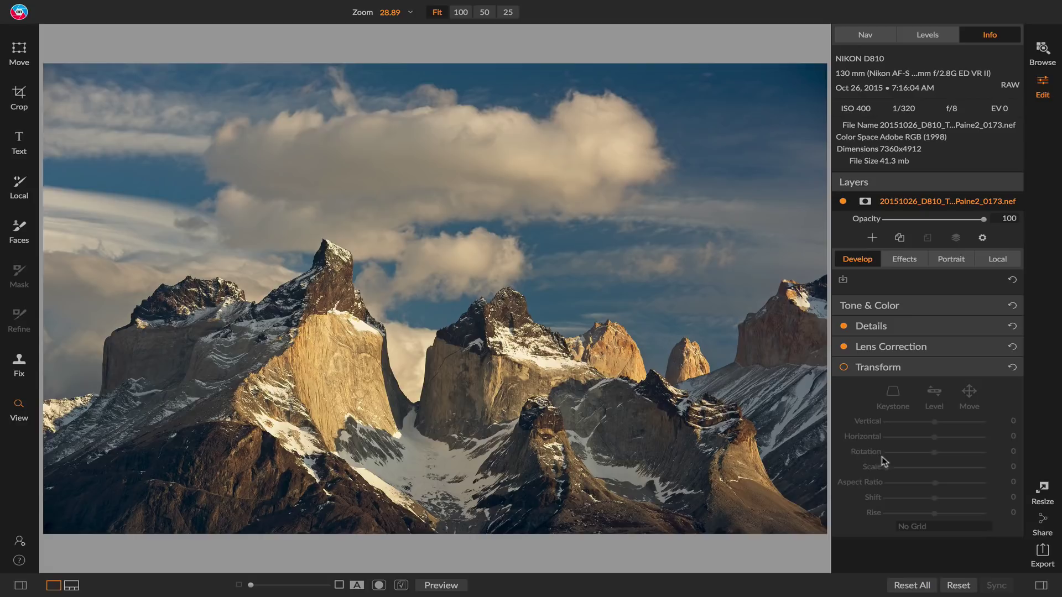
{"action": "left_click", "coordinate": [873, 369]}
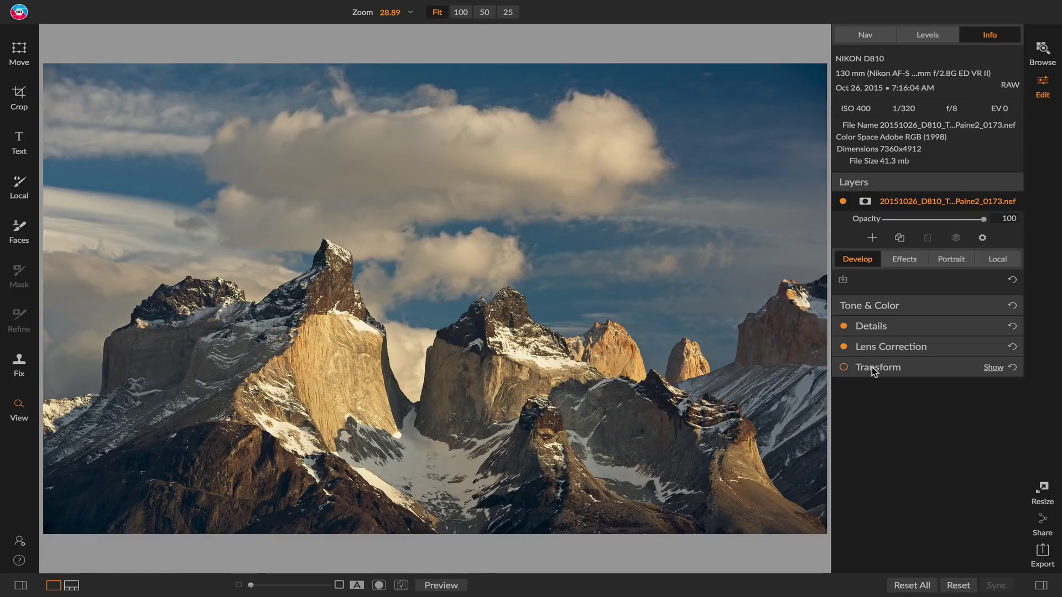
Step: Add a Vignette filter with the Big Softy preset and reduce its opacity to 54
{"action": "left_click", "coordinate": [906, 260]}
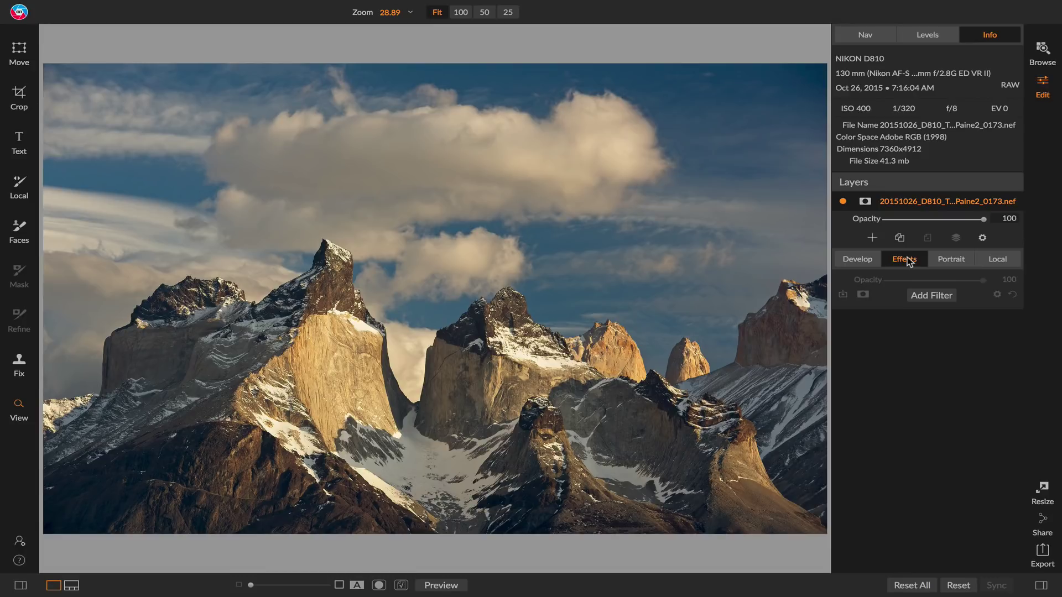
{"action": "left_click", "coordinate": [929, 296]}
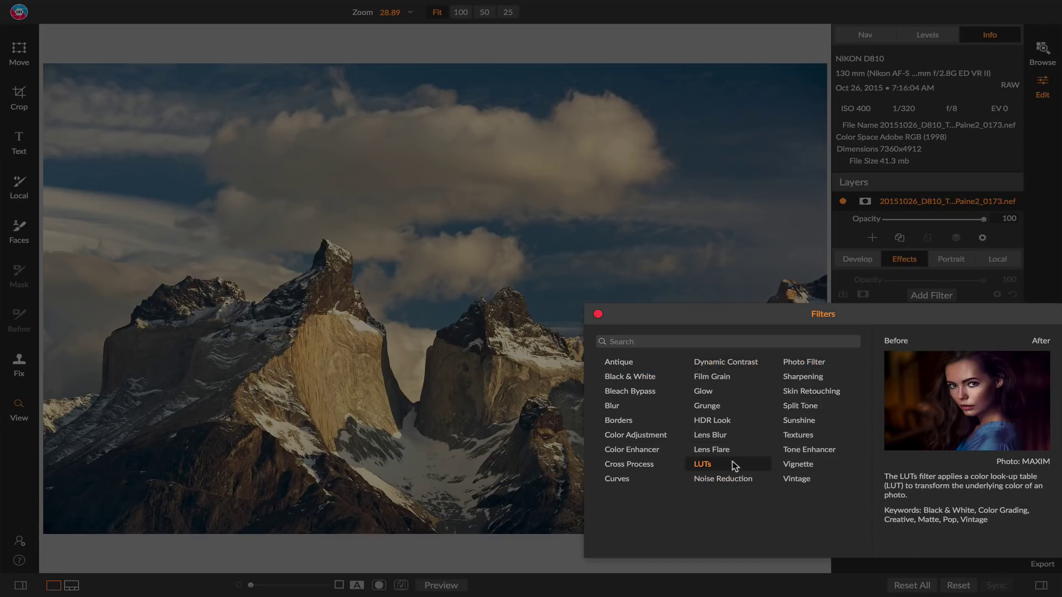
{"action": "left_click", "coordinate": [801, 466]}
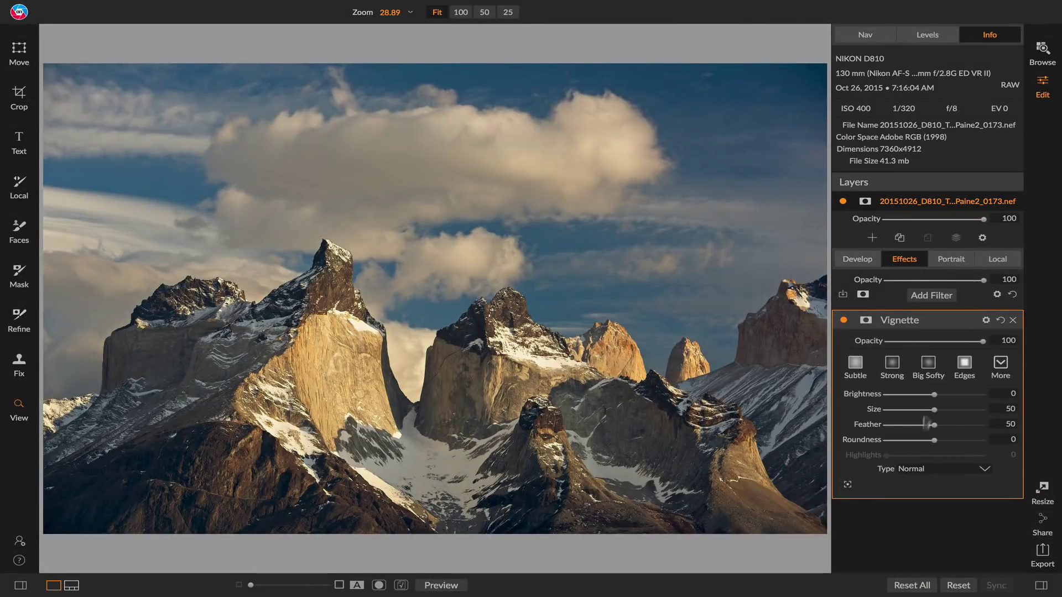
{"action": "left_click", "coordinate": [928, 365]}
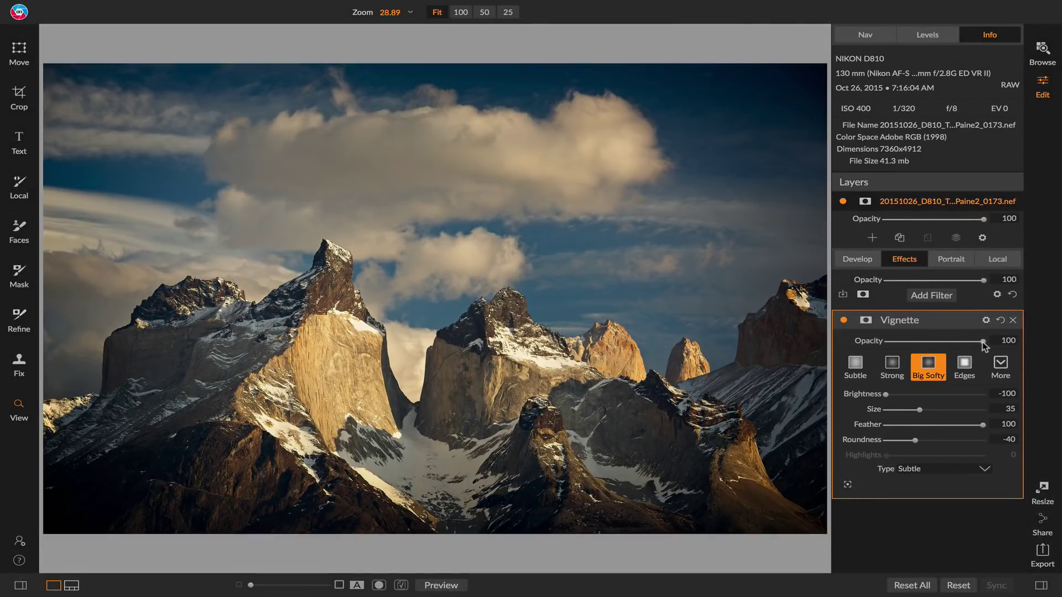
{"action": "left_click_drag", "start_coordinate": [983, 342], "coordinate": [939, 346]}
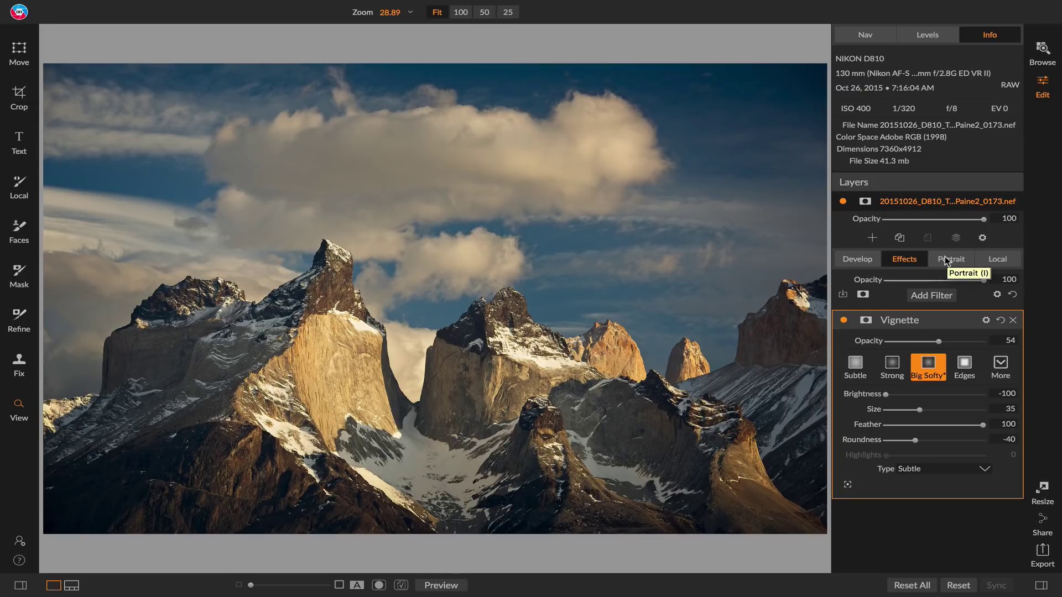
Step: Create a local adjustment with the Detail preset and paint it in over the sunlit mountain faces
{"action": "left_click", "coordinate": [999, 265]}
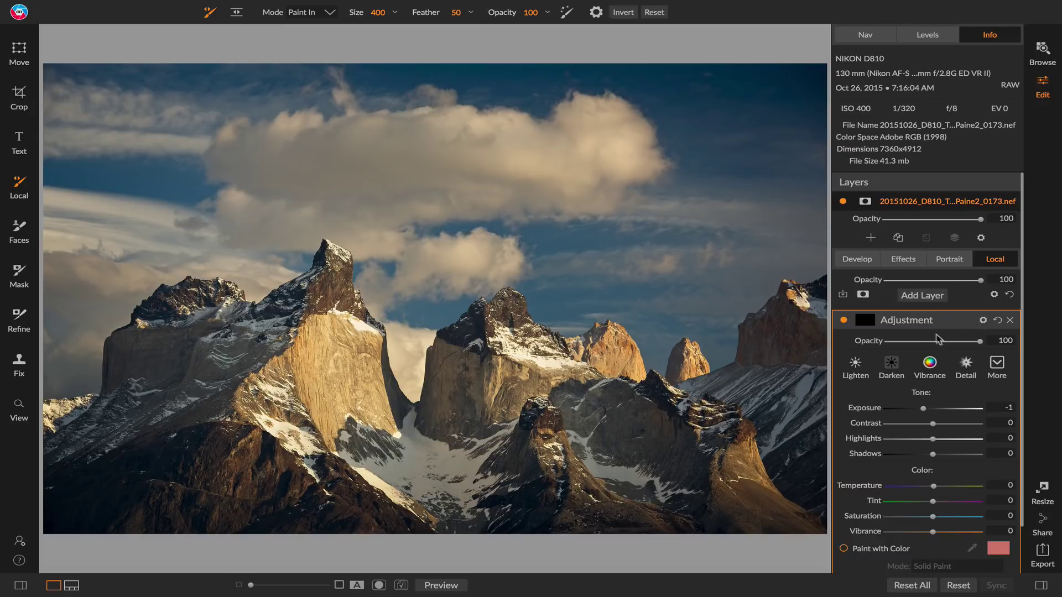
{"action": "left_click", "coordinate": [963, 367]}
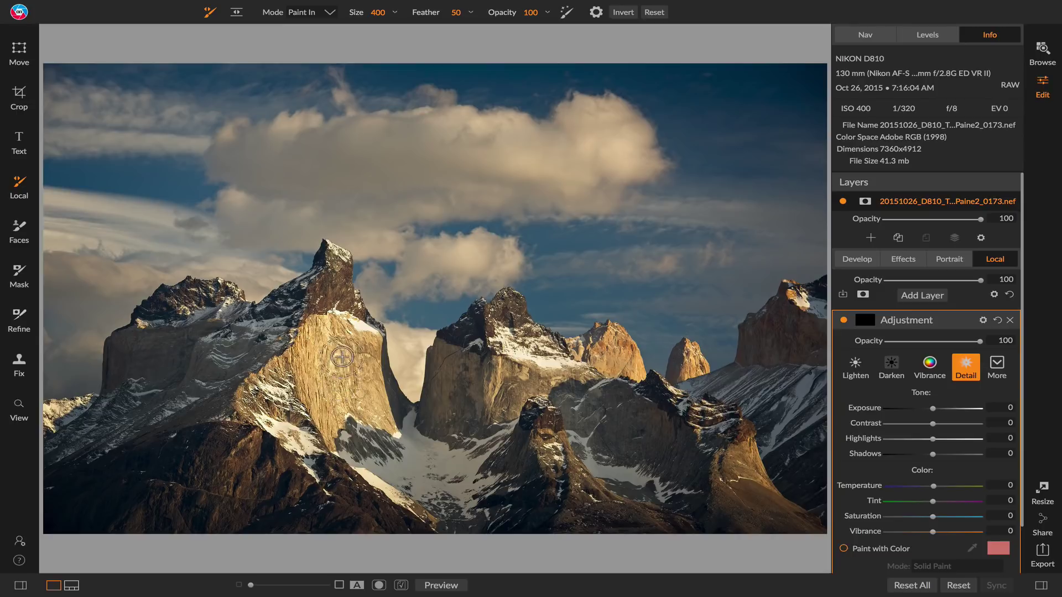
{"action": "left_click_drag", "start_coordinate": [380, 421], "coordinate": [356, 387]}
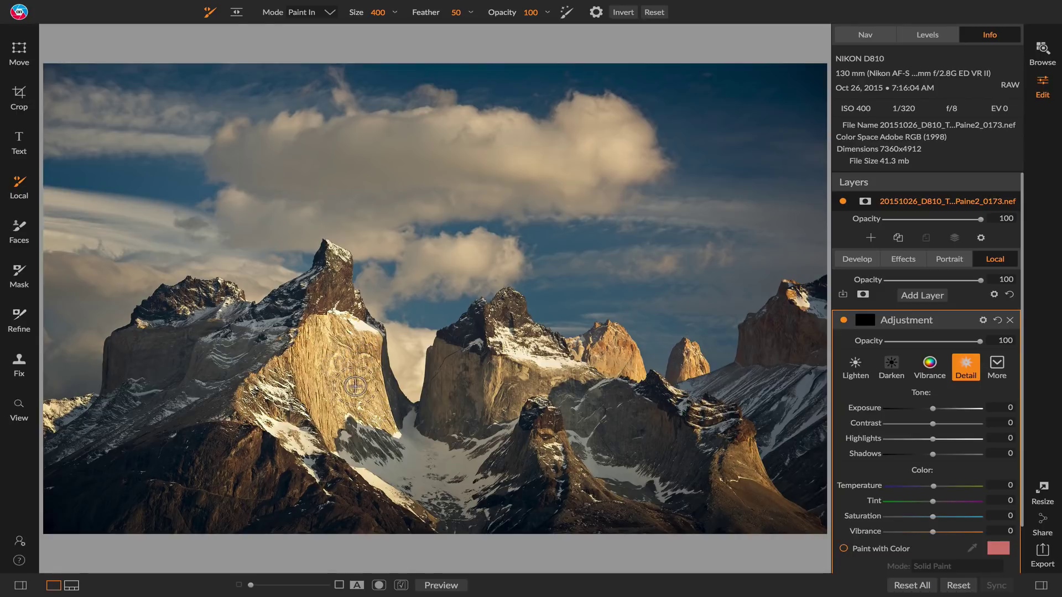
{"action": "mouse_move", "coordinate": [521, 384]}
{"action": "left_mouse_down"}
{"action": "mouse_move", "coordinate": [608, 346]}
{"action": "mouse_move", "coordinate": [628, 375]}
{"action": "mouse_move", "coordinate": [728, 415]}
{"action": "mouse_move", "coordinate": [698, 364]}
{"action": "mouse_move", "coordinate": [735, 451]}
{"action": "left_mouse_up"}
Step: Duplicate the photo layer and remove the Vignette filter from the copy
{"action": "left_click", "coordinate": [898, 239]}
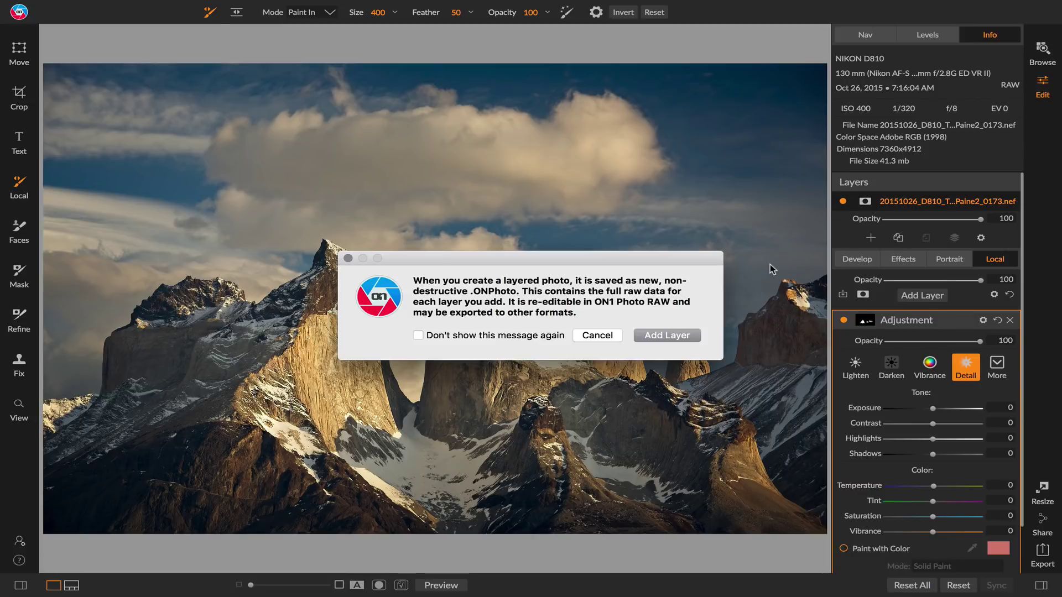
{"action": "key", "text": "Return"}
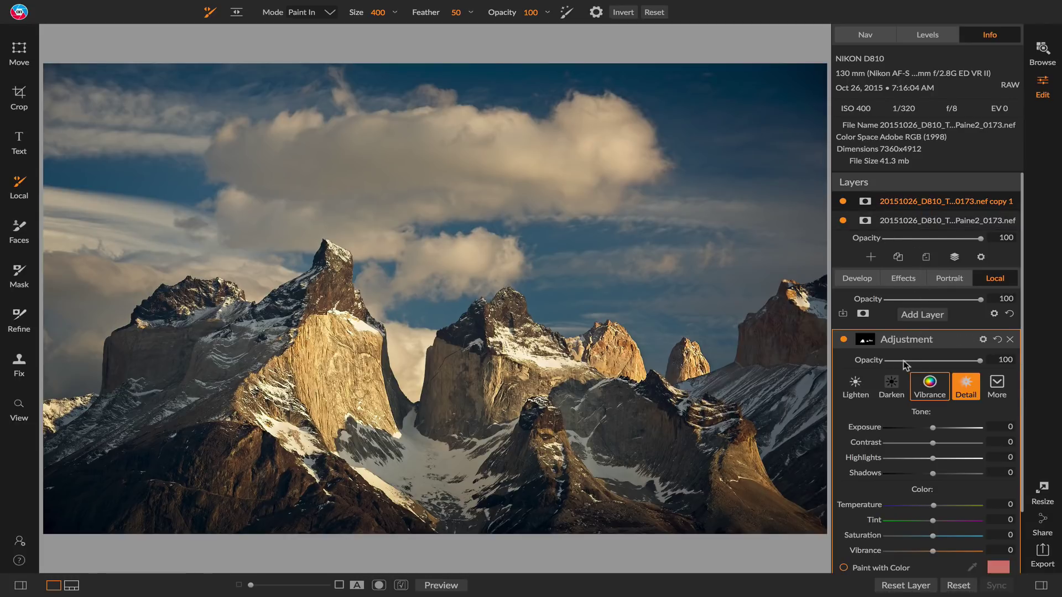
{"action": "left_click", "coordinate": [895, 280]}
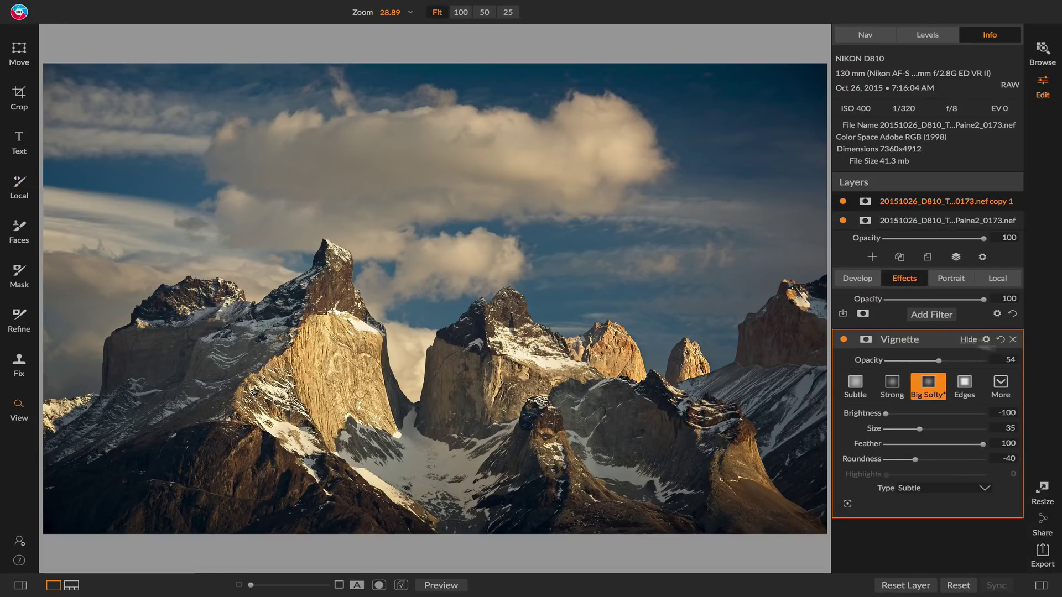
{"action": "left_click", "coordinate": [1013, 340]}
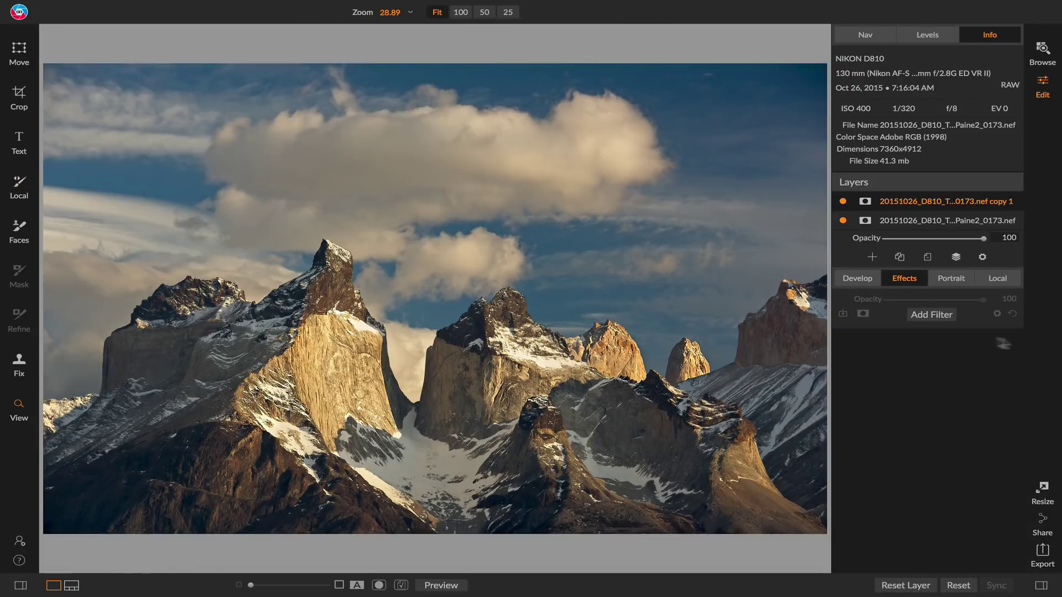
Step: Add a Blur filter to the copied layer using the Motion preset with a Distance of 399
{"action": "left_click", "coordinate": [929, 314]}
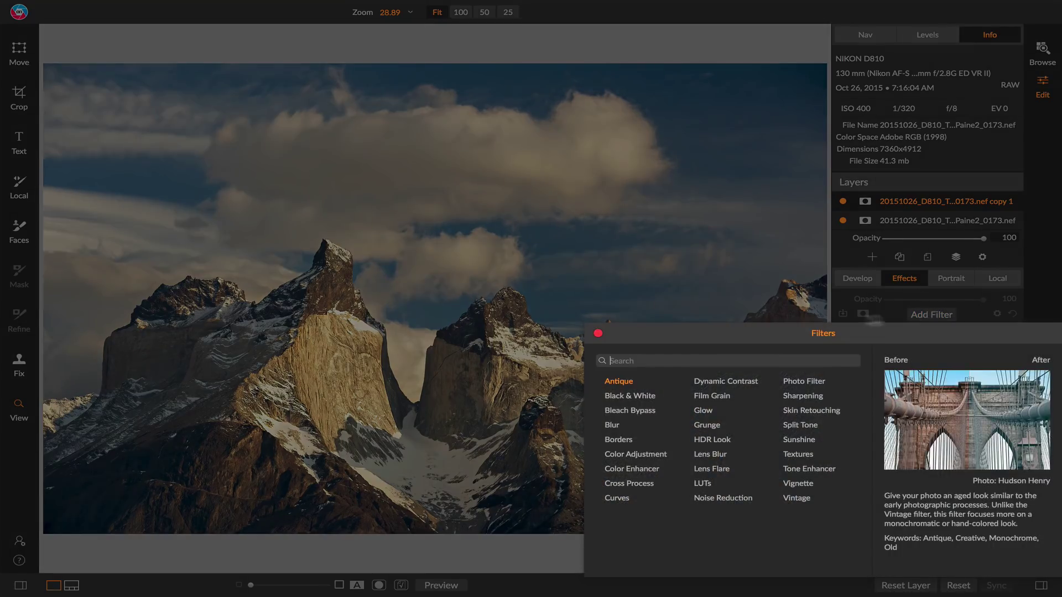
{"action": "left_click", "coordinate": [612, 426]}
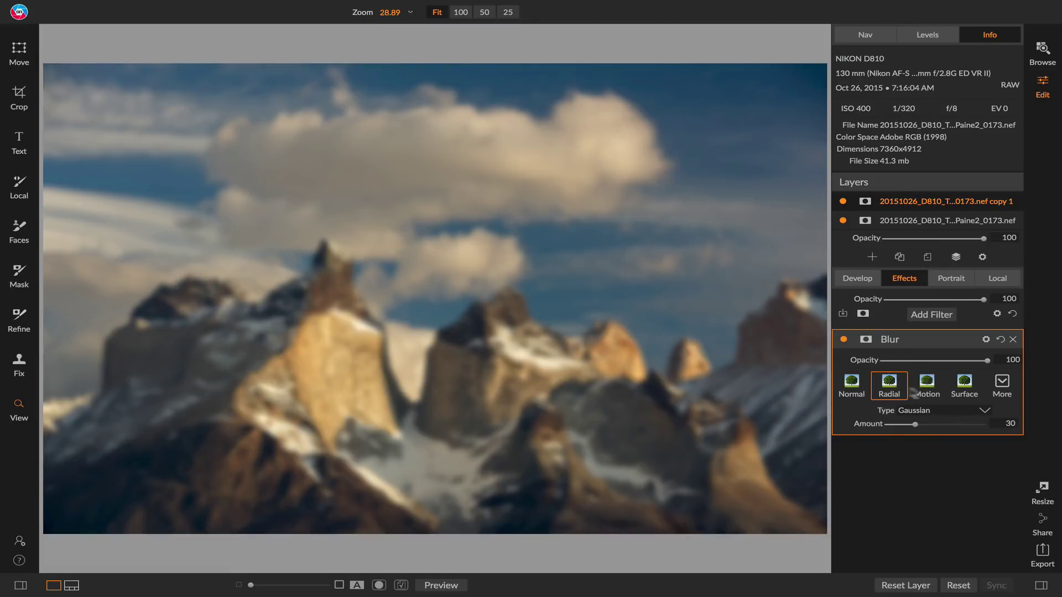
{"action": "left_click", "coordinate": [926, 390]}
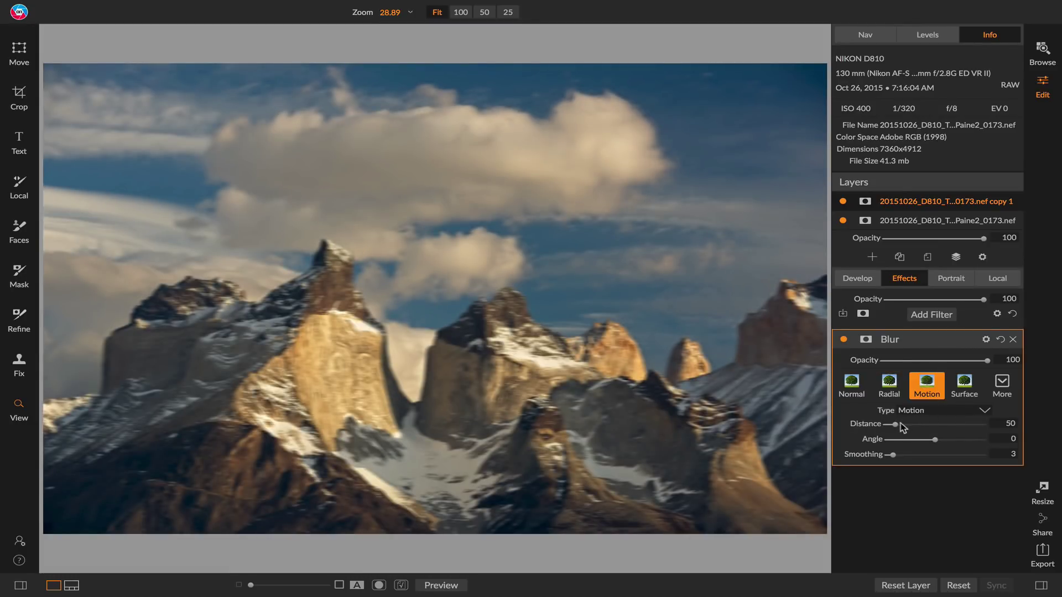
{"action": "left_click_drag", "start_coordinate": [896, 424], "coordinate": [963, 434]}
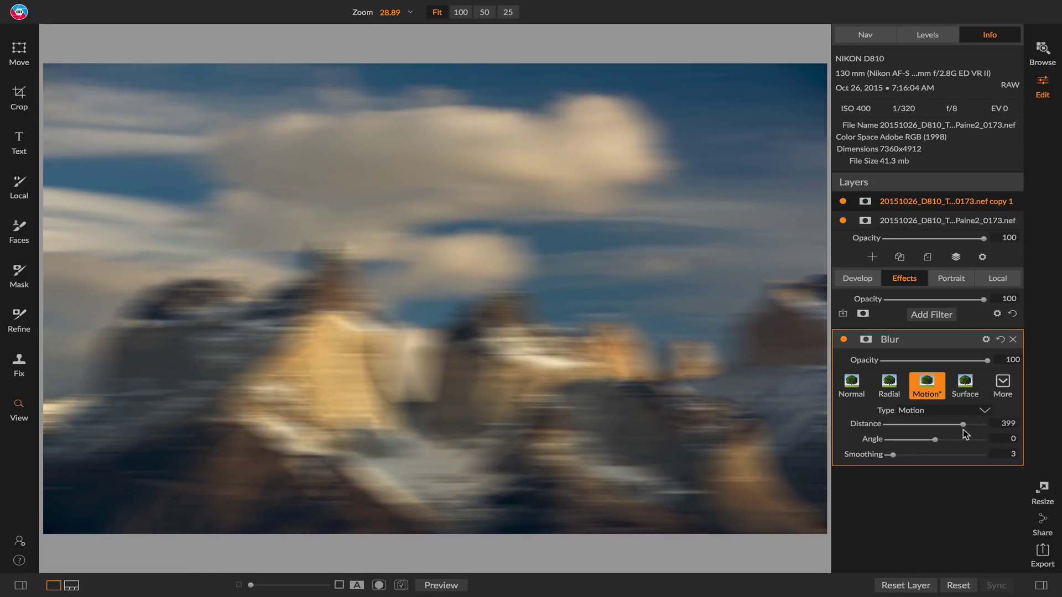
Step: Invert the copied layer's mask to black and paint the motion blur back in over the clouds with a size 1100 brush
{"action": "left_click", "coordinate": [865, 201]}
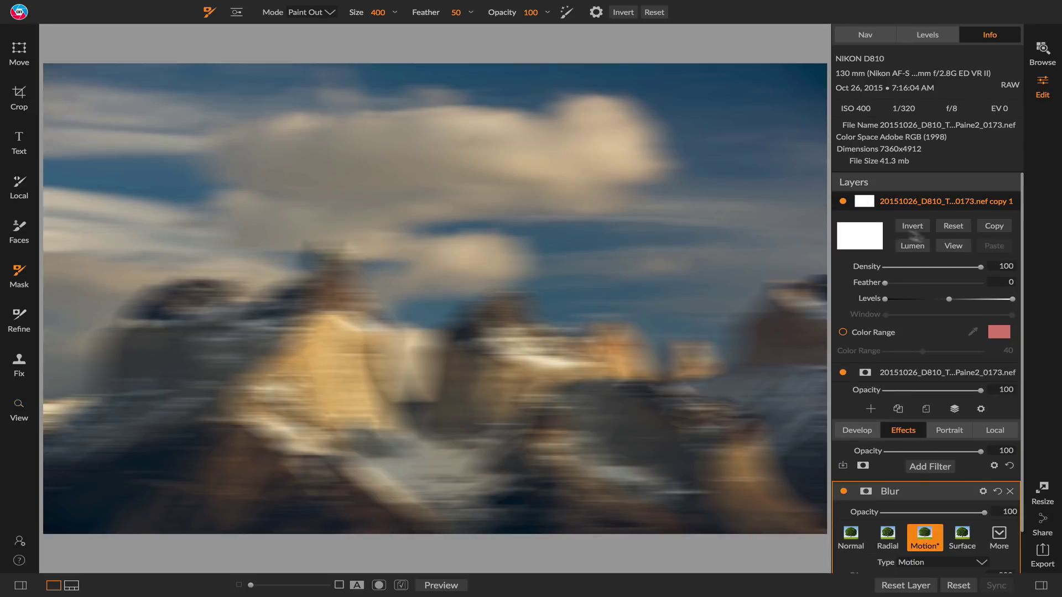
{"action": "left_click", "coordinate": [912, 227]}
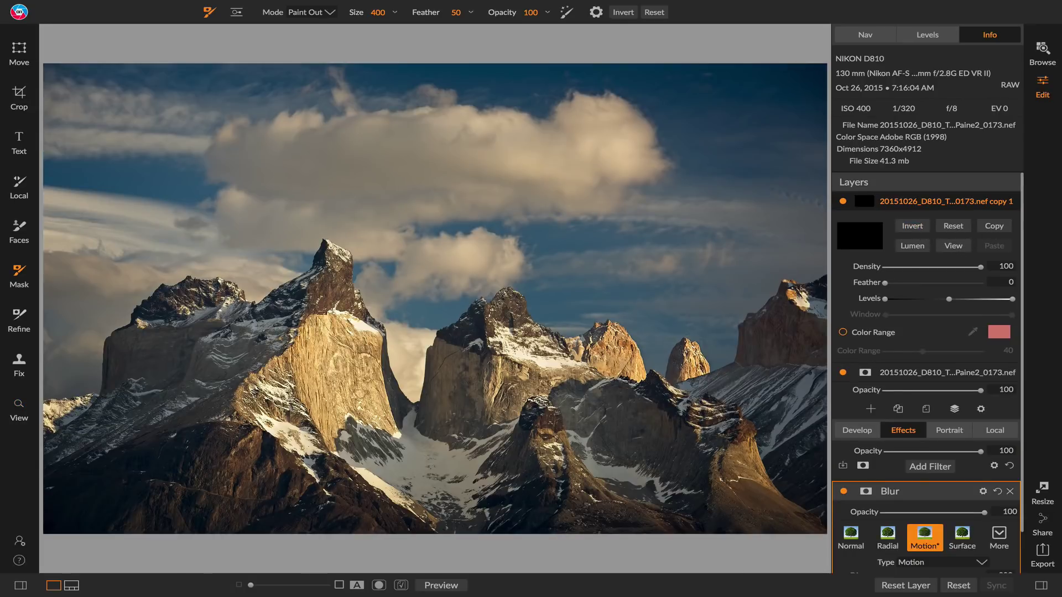
{"action": "key", "text": "bracketright"}
{"action": "key", "text": "bracketright"}
{"action": "key", "text": "bracketright"}
{"action": "key", "text": "bracketright"}
{"action": "key", "text": "bracketright"}
{"action": "key", "text": "bracketright"}
{"action": "key", "text": "bracketright"}
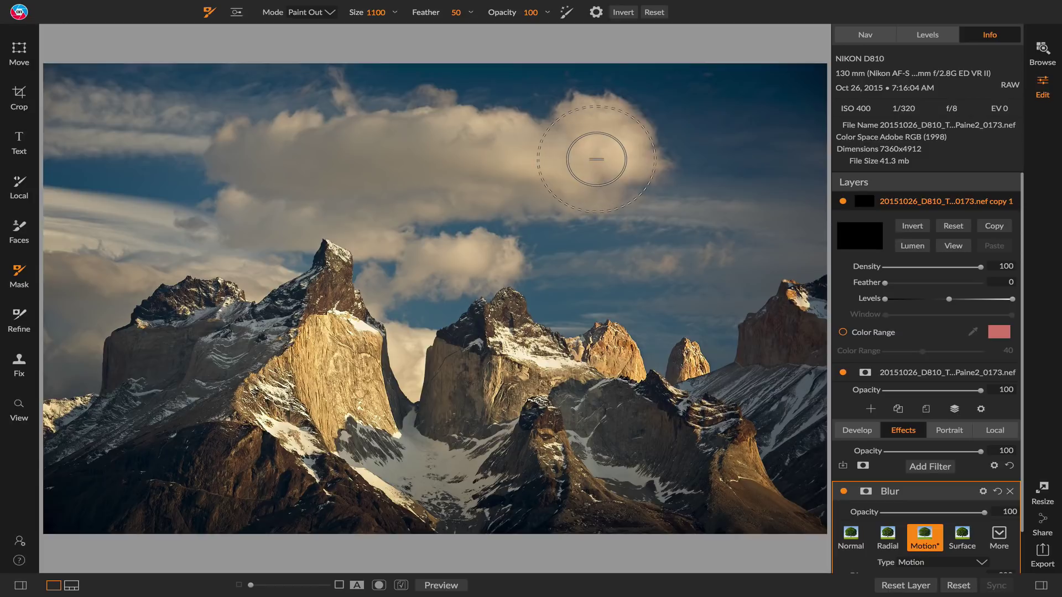
{"action": "mouse_move", "coordinate": [596, 159]}
{"action": "left_mouse_down"}
{"action": "mouse_move", "coordinate": [732, 102]}
{"action": "mouse_move", "coordinate": [740, 167]}
{"action": "mouse_move", "coordinate": [223, 86]}
{"action": "mouse_move", "coordinate": [121, 184]}
{"action": "mouse_move", "coordinate": [323, 167]}
{"action": "left_mouse_up"}
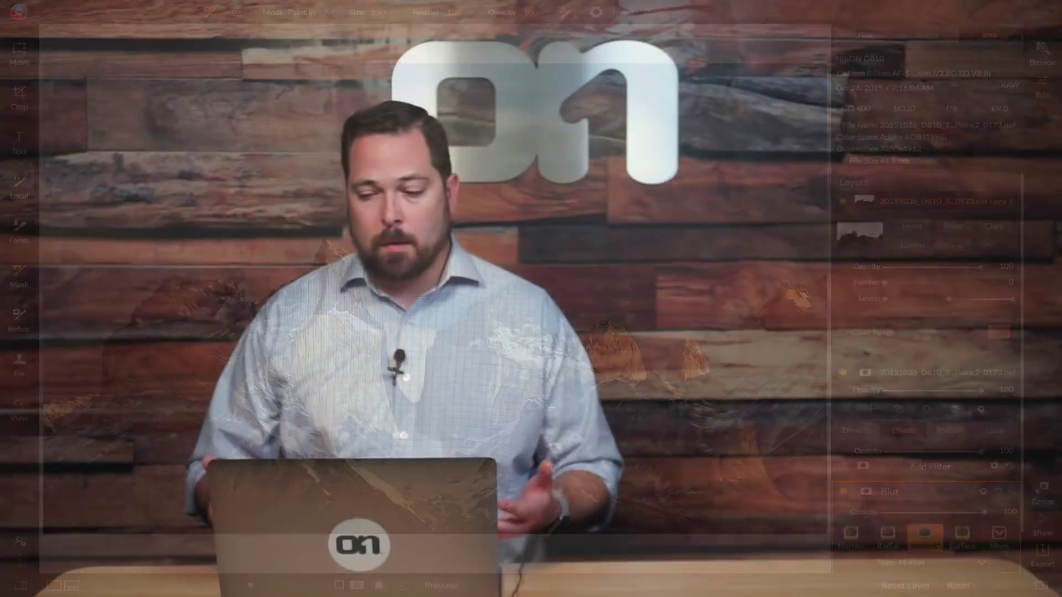